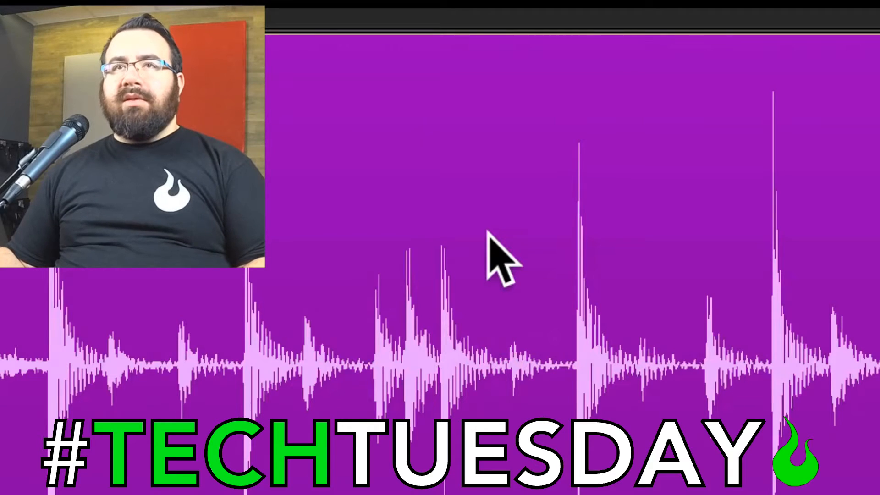
- Listen to the ungated T2 drum track and set the gate's open and close thresholds to -16.8
key(space)
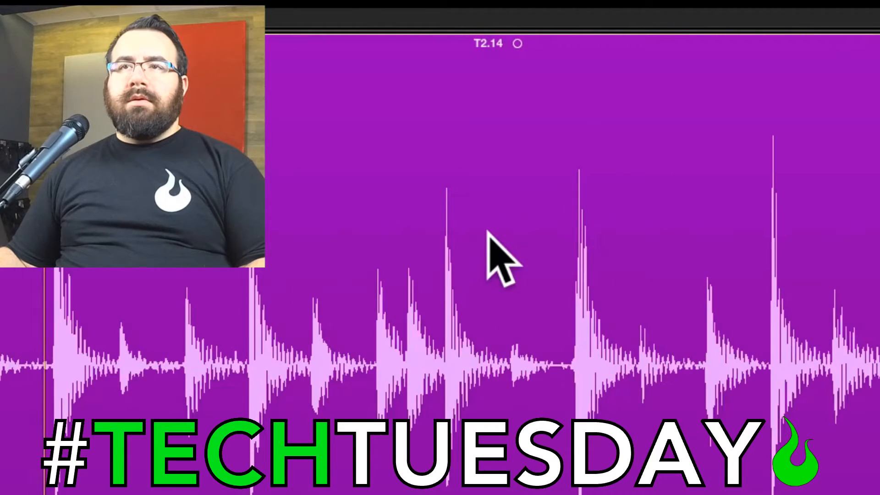
key(space)
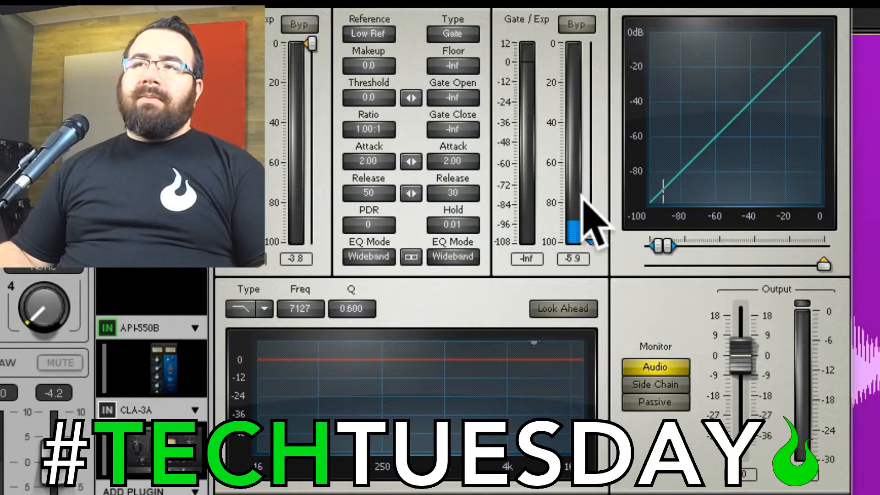
mouse_move(591, 231)
mouse_down()
mouse_move(591, 53)
mouse_move(589, 228)
mouse_up()
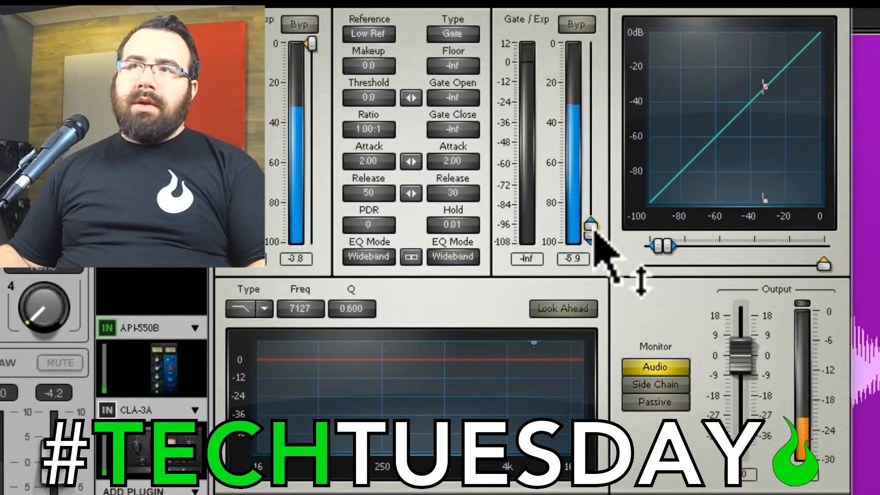
drag(594, 229, 591, 51)
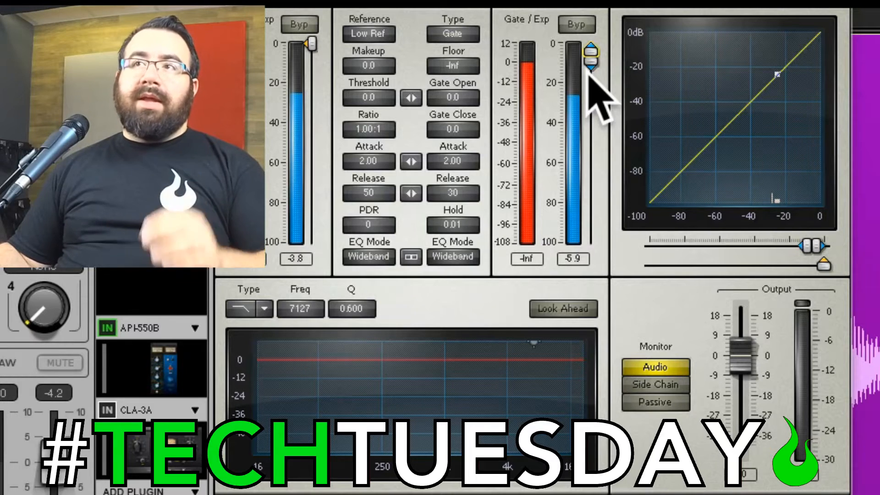
drag(591, 49, 591, 93)
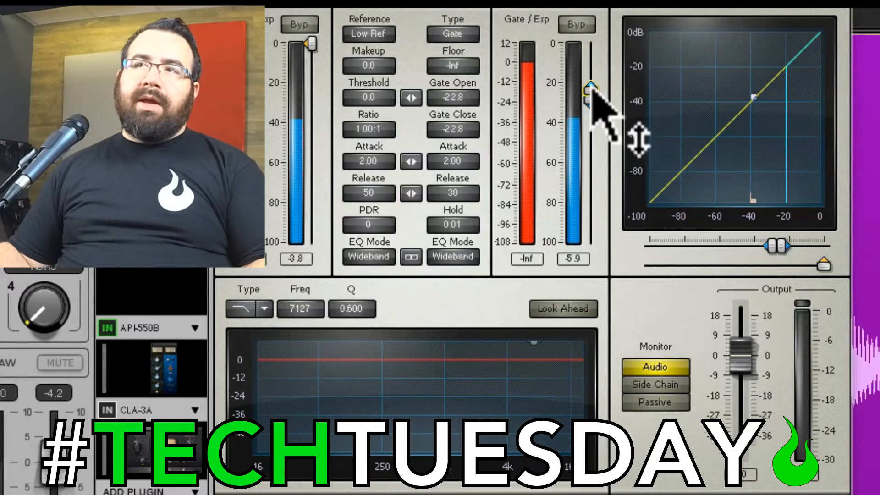
drag(591, 88, 590, 78)
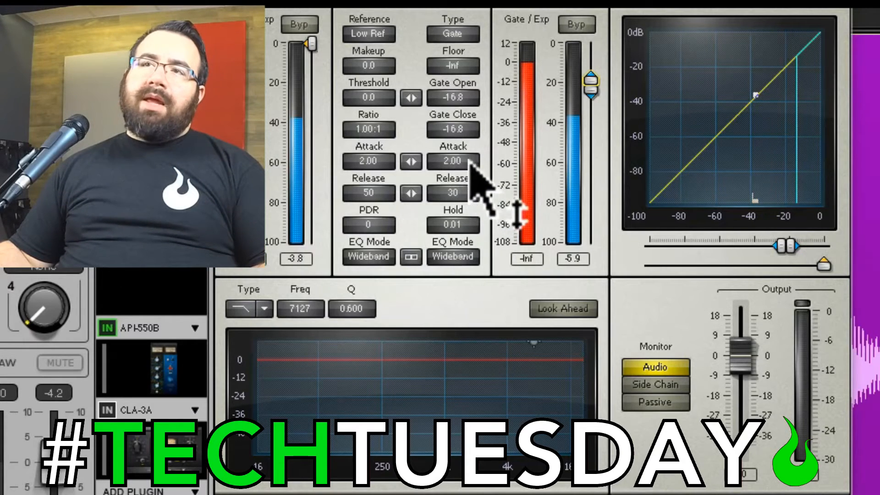
- Set the gate's attack time to 1.00
click(463, 160)
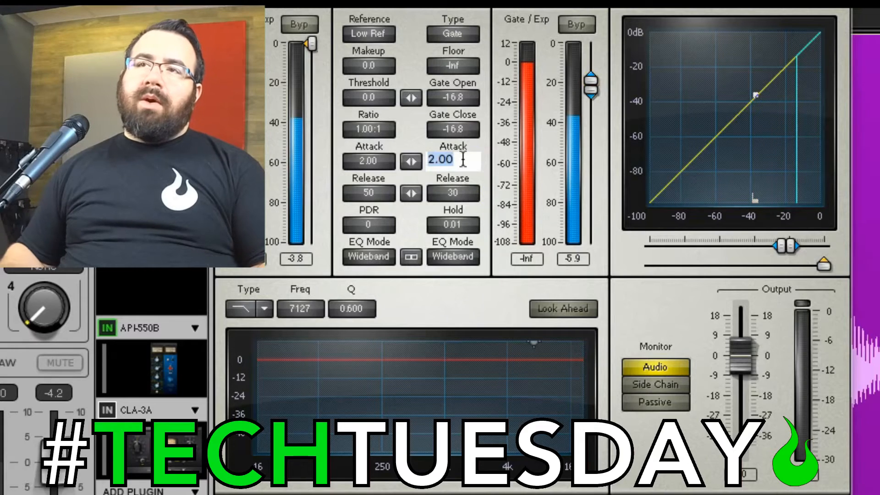
text(1)
key(Return)
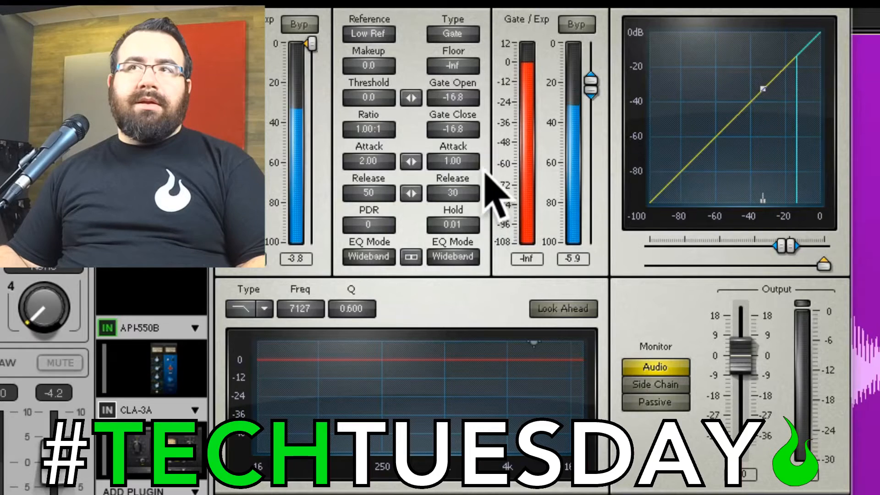
- Set the gate's open and close thresholds to -14.4 and its release to 203
drag(596, 91, 596, 83)
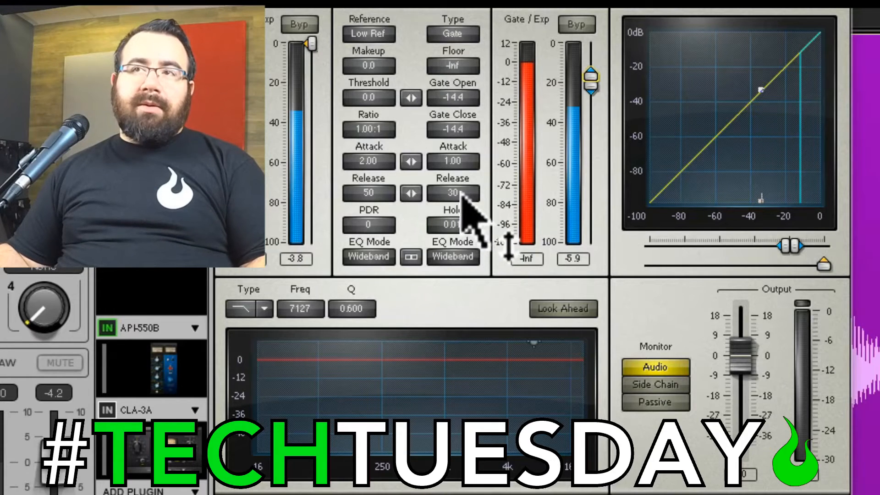
drag(458, 200, 462, 199)
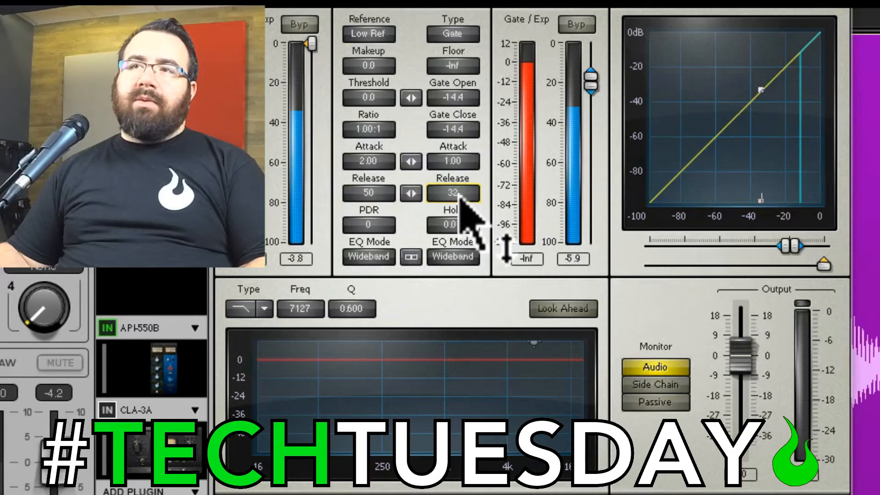
mouse_move(460, 195)
mouse_down()
mouse_move(460, 186)
mouse_move(457, 208)
mouse_move(462, 191)
mouse_up()
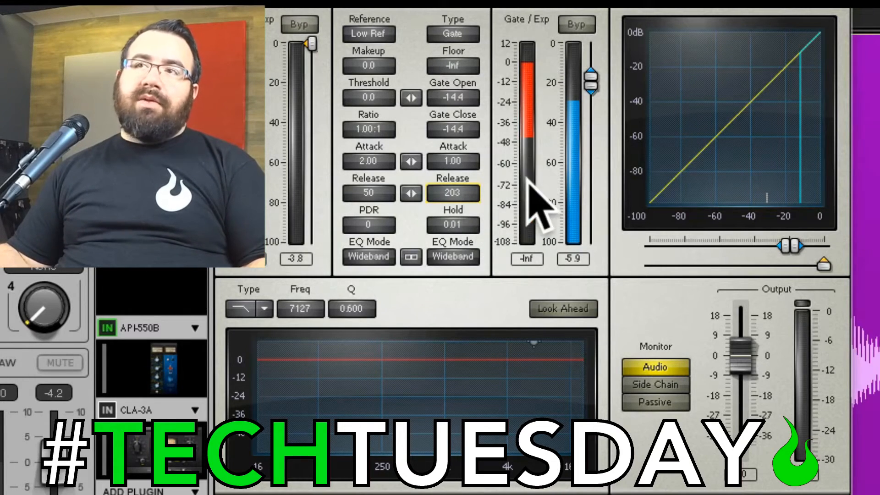
- Play the drum track and compare the sound with the gate active and bypassed
key(space)
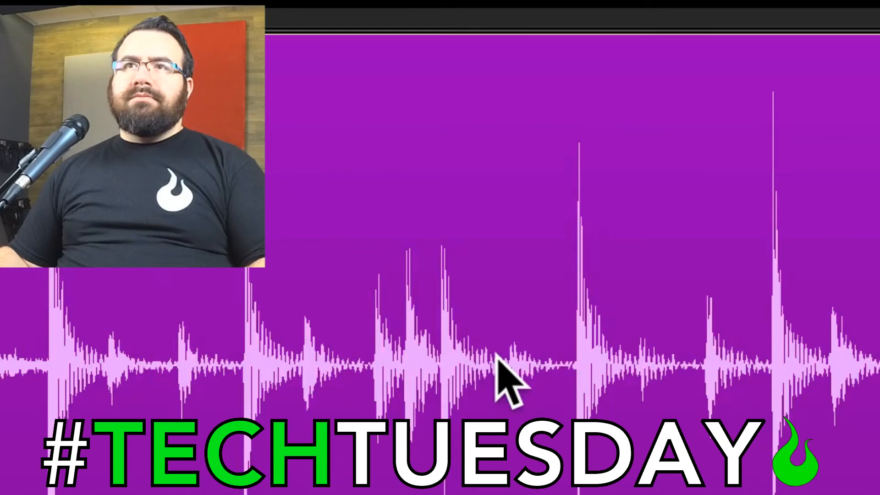
key(space)
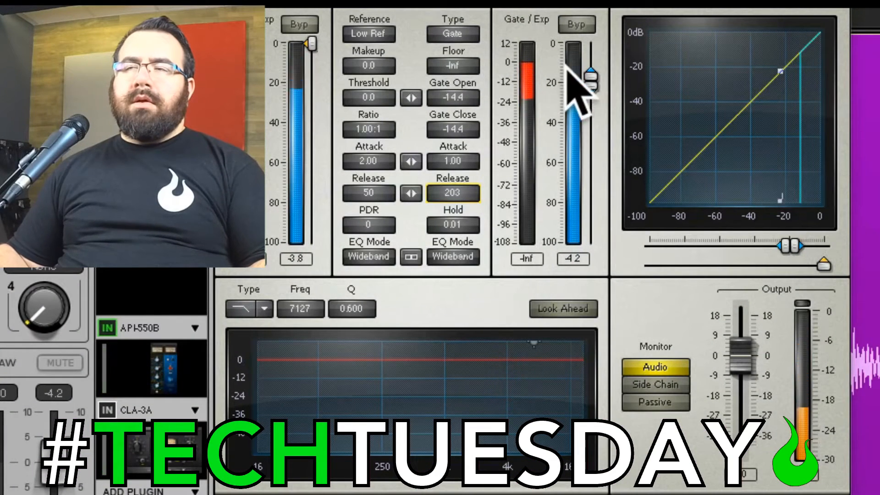
click(583, 25)
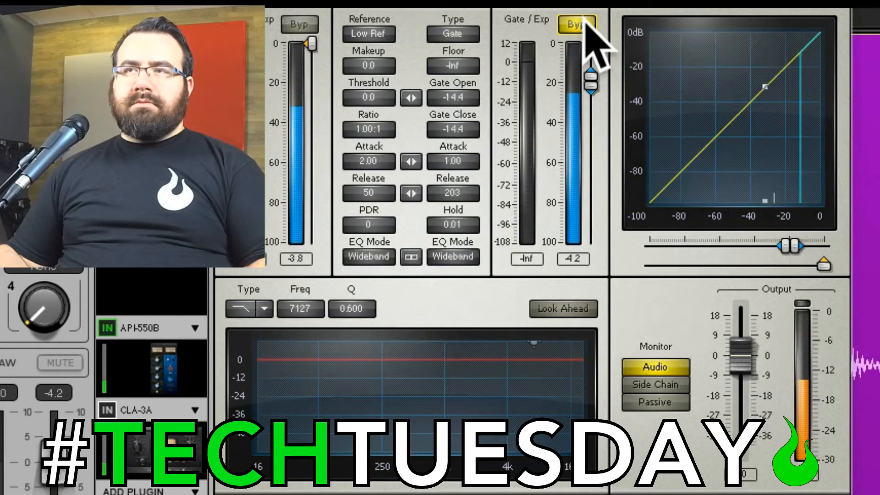
click(585, 21)
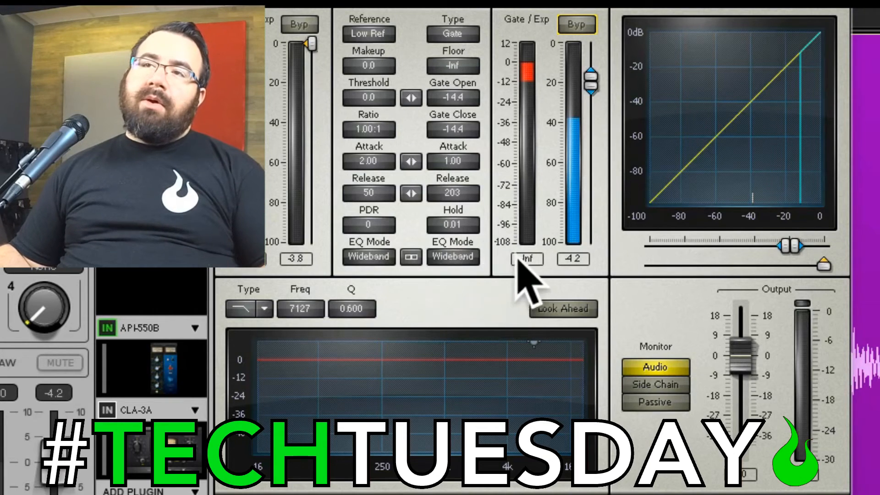
- Switch the gate's EQ mode to Sidechain and sweep its low-pass filter to about 3339 Hz while monitoring the side chain
click(455, 256)
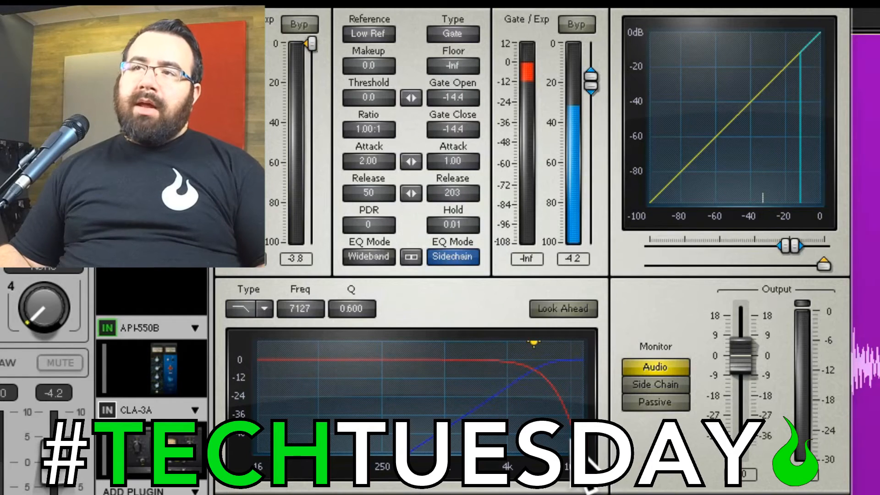
click(672, 383)
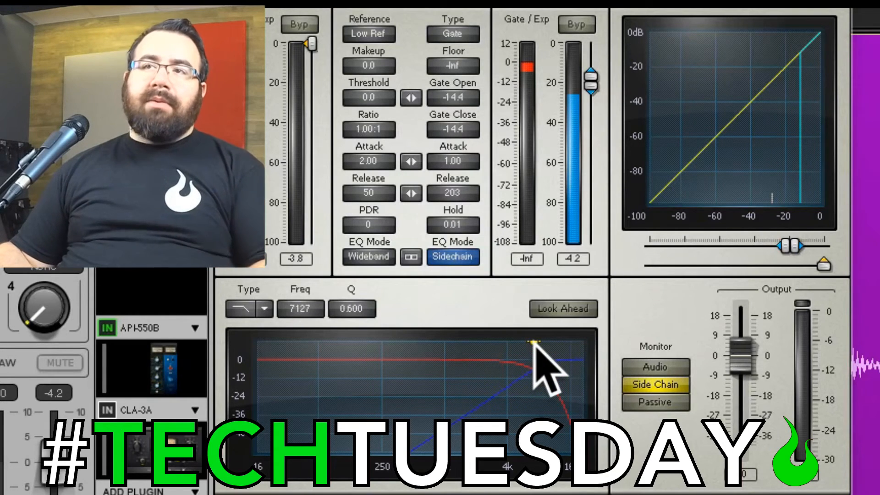
drag(533, 342, 428, 344)
drag(496, 343, 543, 343)
key(space)
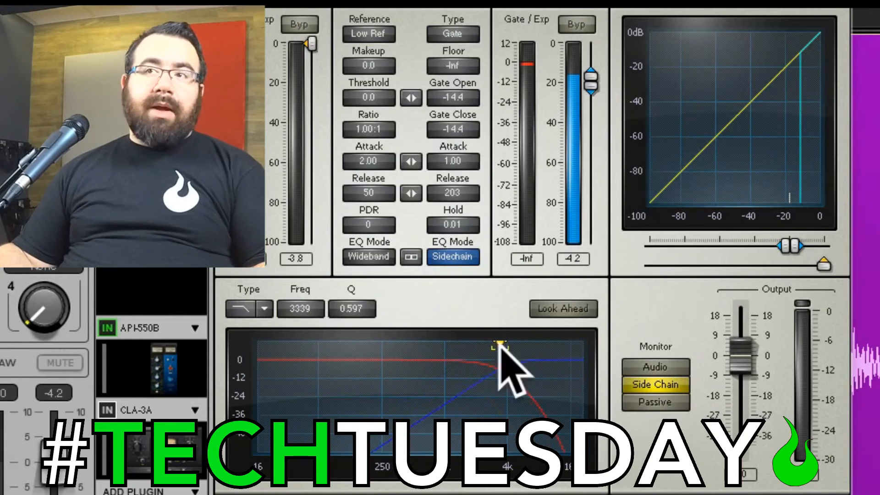
- Change the sidechain filter type to band-pass and place its centre frequency at about 569 Hz
click(252, 313)
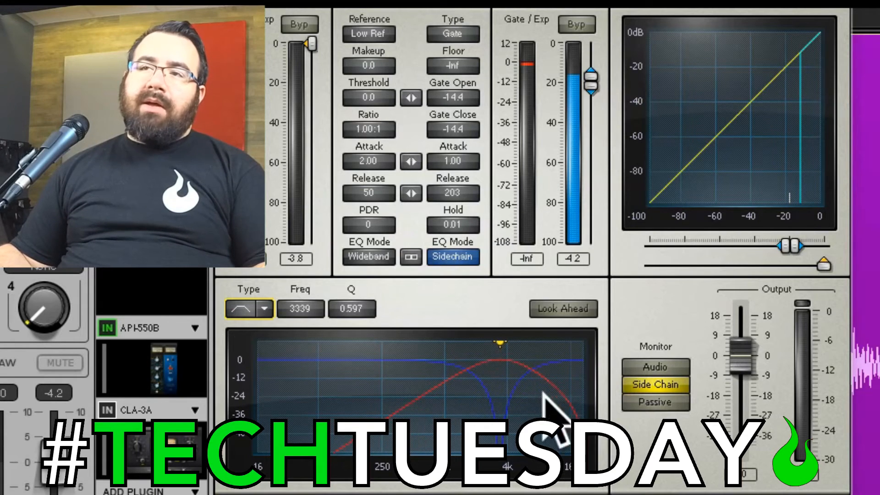
drag(501, 344, 418, 344)
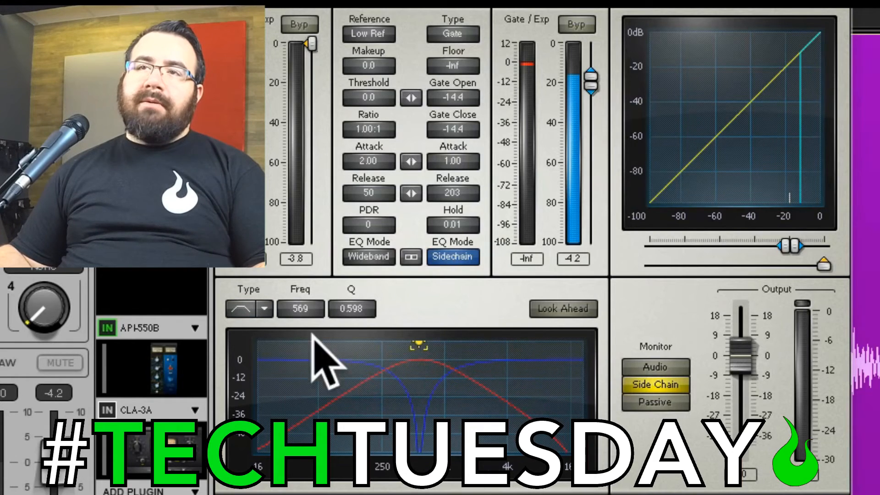
click(241, 310)
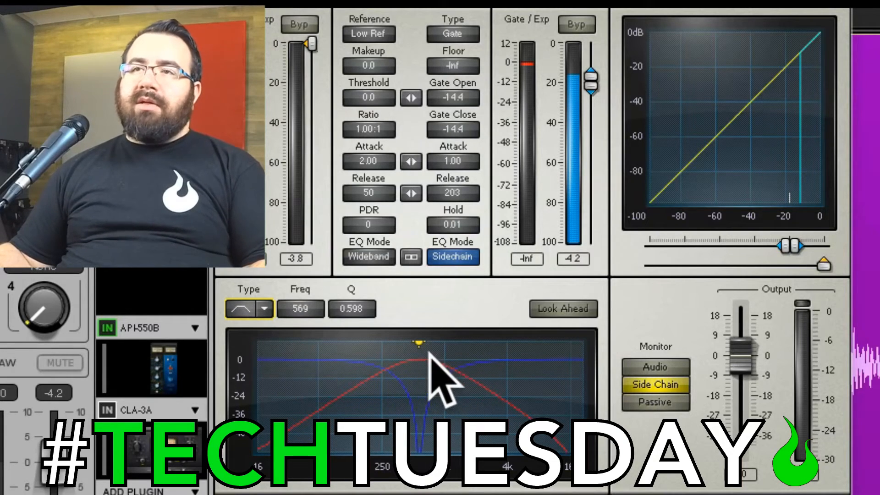
key(space)
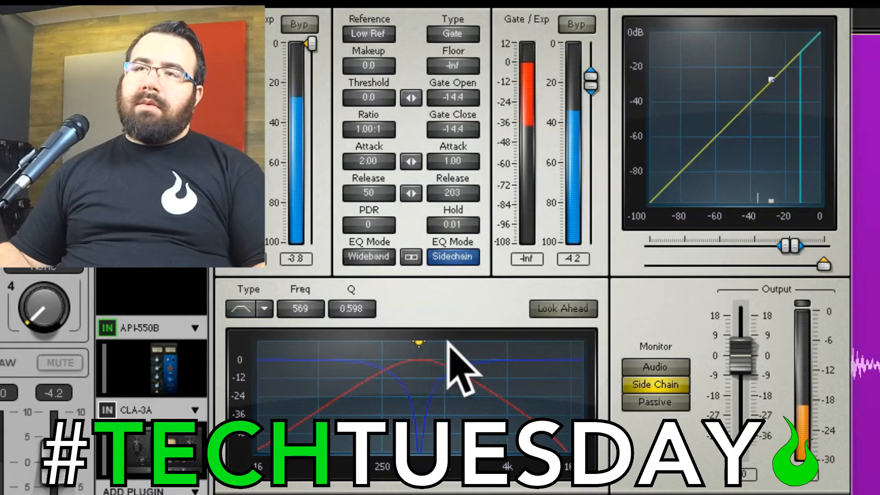
- Sweep the band-pass sidechain filter by ear during playback and settle its frequency at about 210 Hz
mouse_move(418, 344)
mouse_down()
mouse_move(553, 344)
mouse_move(257, 345)
mouse_move(408, 344)
mouse_up()
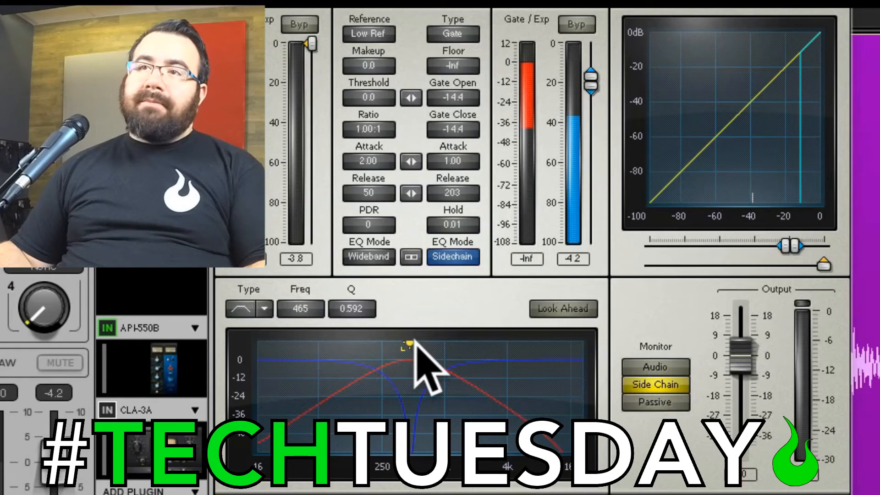
drag(414, 345, 339, 345)
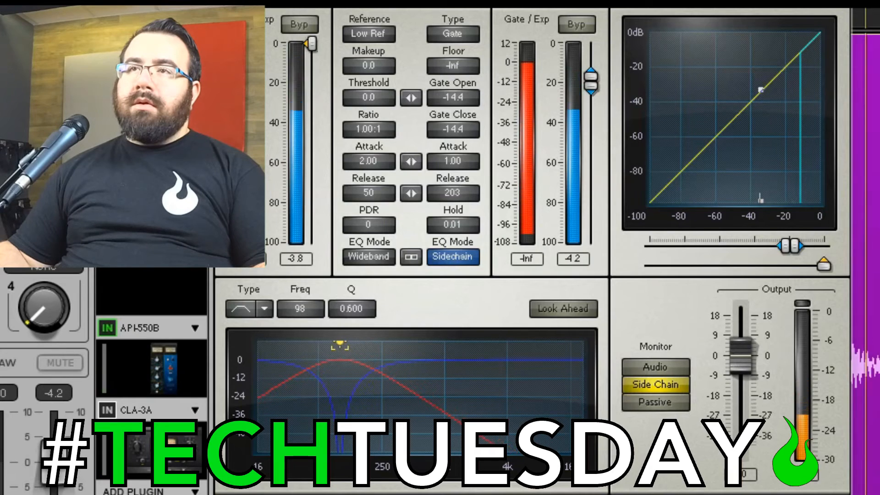
mouse_move(339, 345)
mouse_down()
mouse_move(274, 345)
mouse_move(414, 344)
mouse_move(355, 345)
mouse_up()
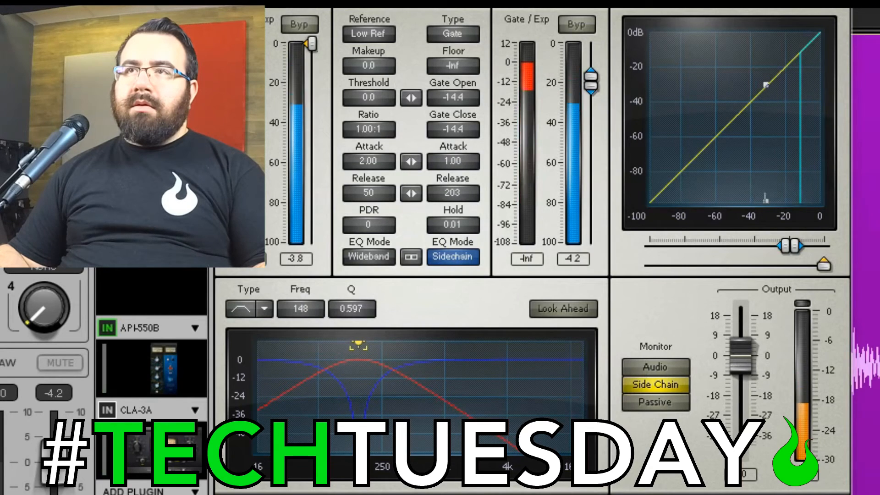
mouse_move(367, 344)
mouse_down()
mouse_move(337, 344)
mouse_move(374, 345)
mouse_up()
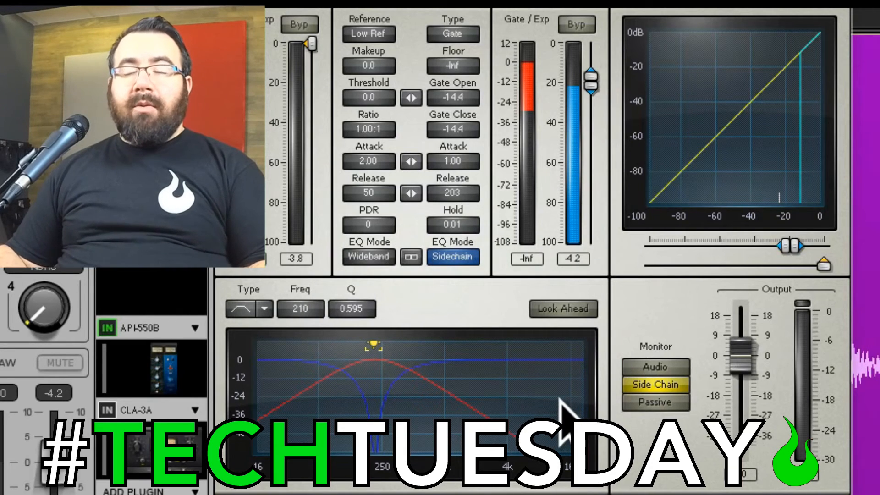
- With the monitor returned to Audio, set the gate's open and close thresholds to -22.6 and its release to 253
click(665, 365)
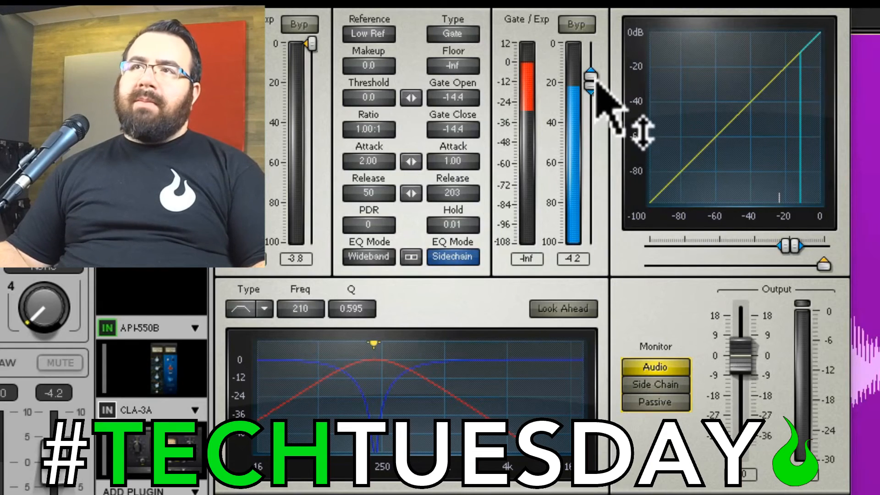
drag(591, 69, 591, 97)
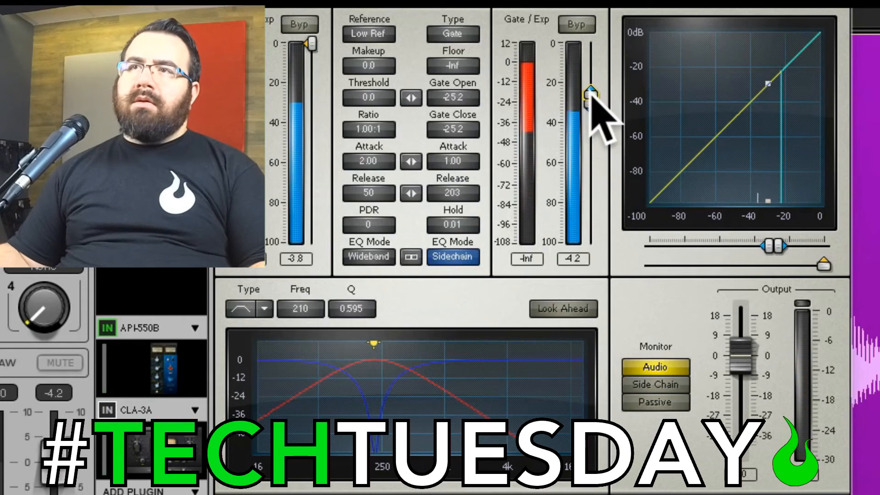
drag(591, 95, 592, 92)
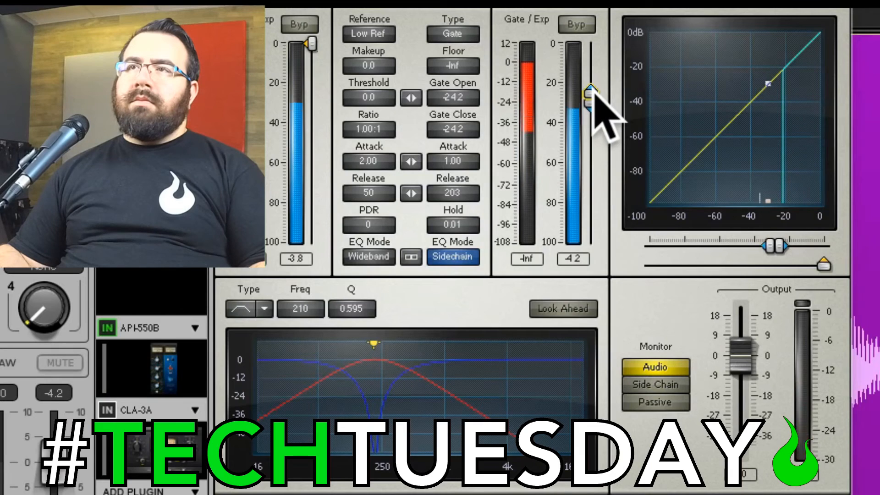
drag(591, 93, 591, 90)
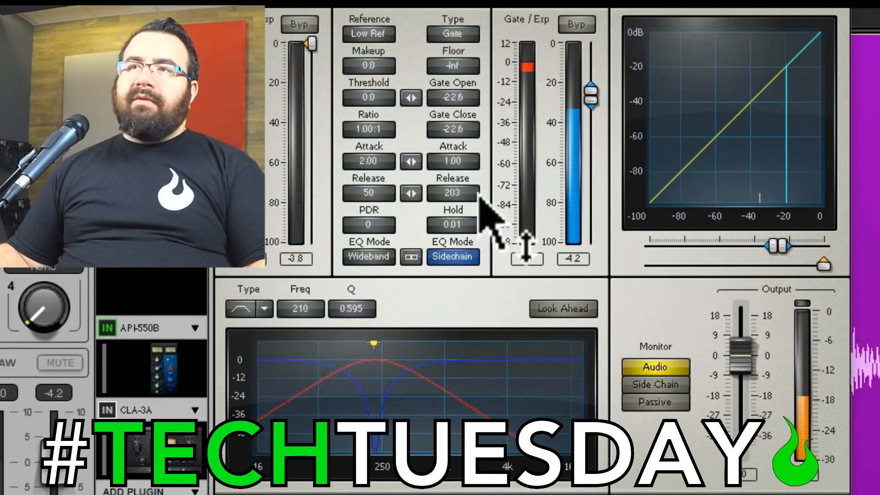
drag(462, 194, 462, 193)
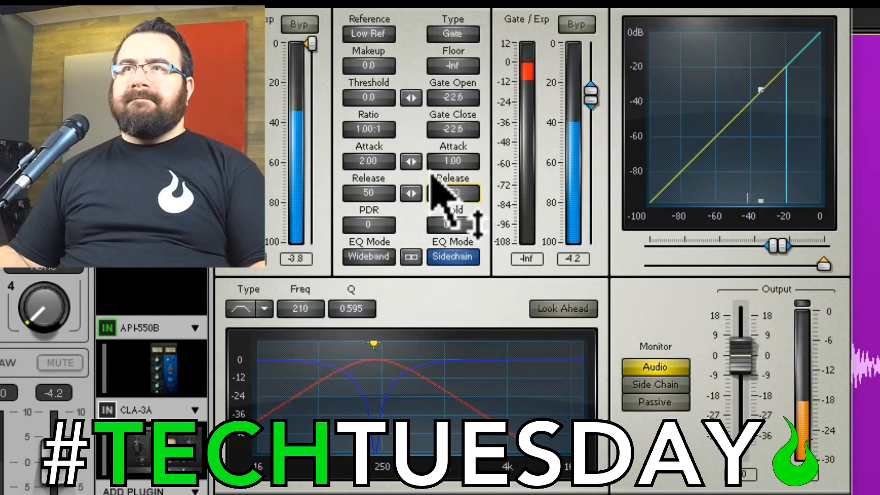
- Toggle the gate's bypass on and off twice to compare the sidechain-filtered gating with the unprocessed drum sound
click(589, 25)
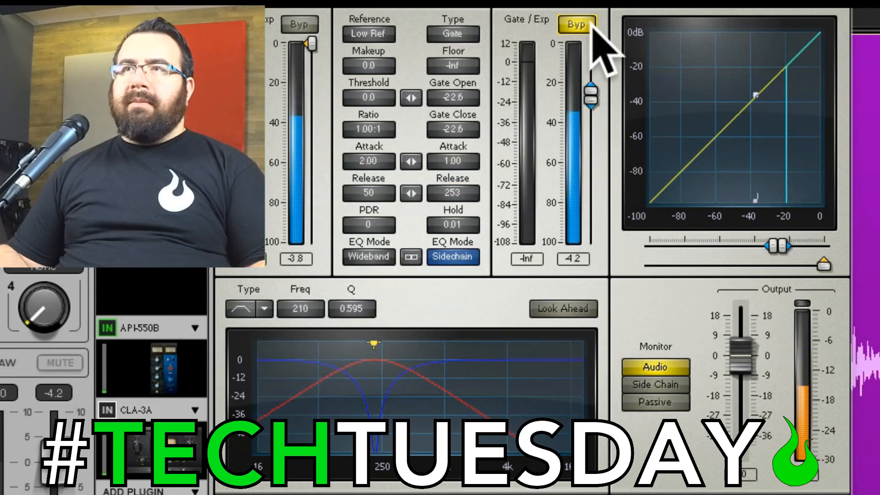
click(590, 26)
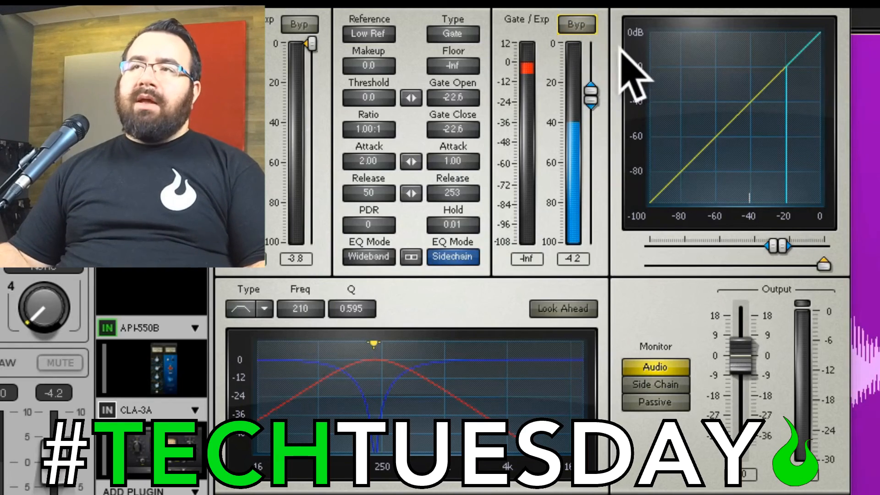
click(584, 25)
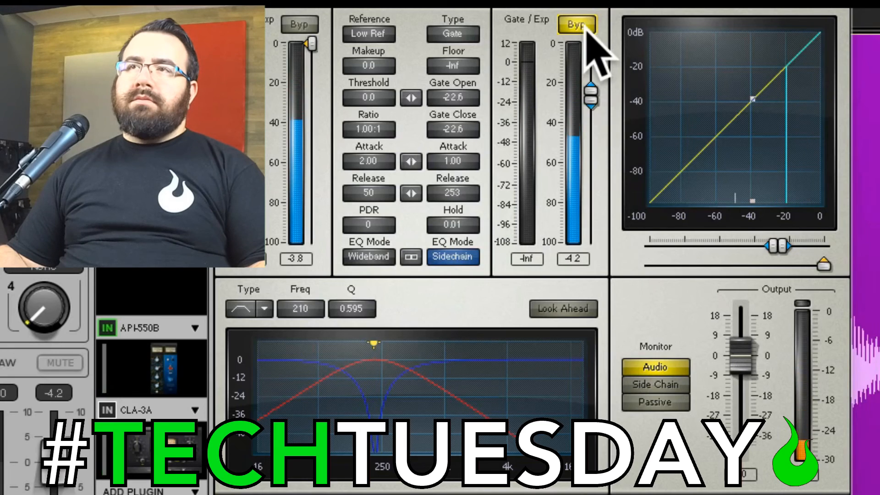
click(584, 27)
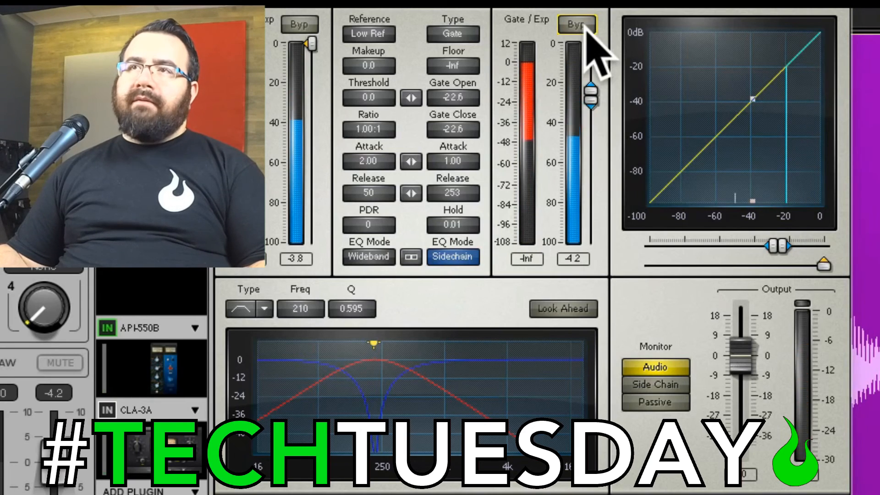
- Play the drum track and alternate the gate between active and bypassed to compare the sound by ear, ending with the gate bypassed
click(578, 25)
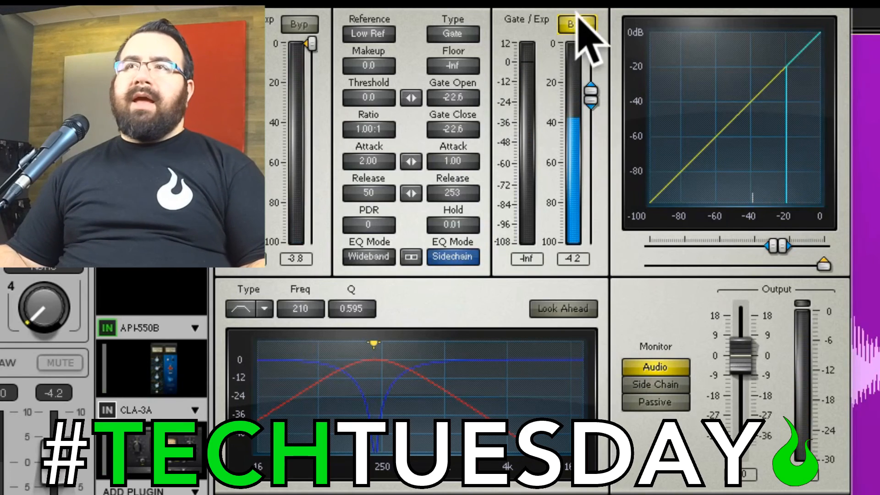
click(584, 28)
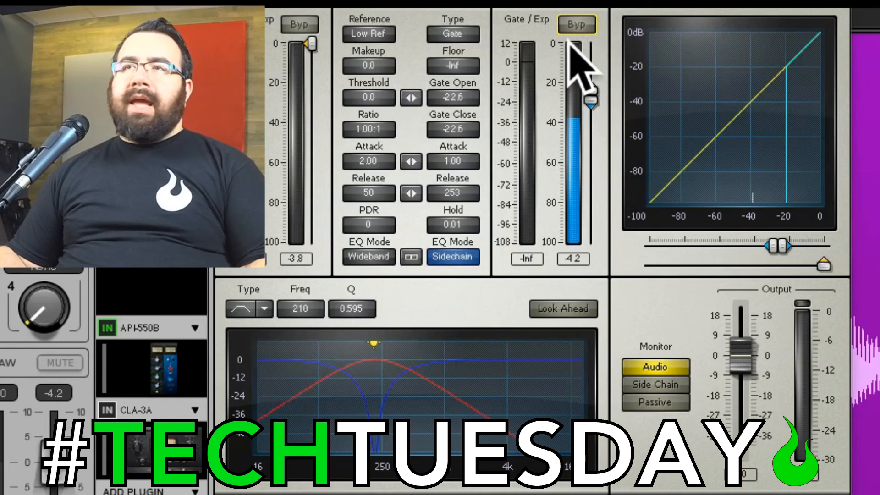
key(space)
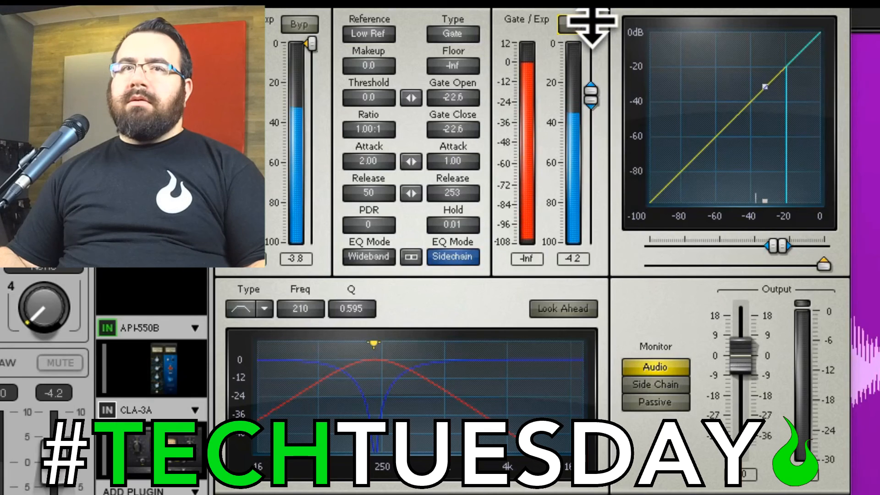
click(586, 22)
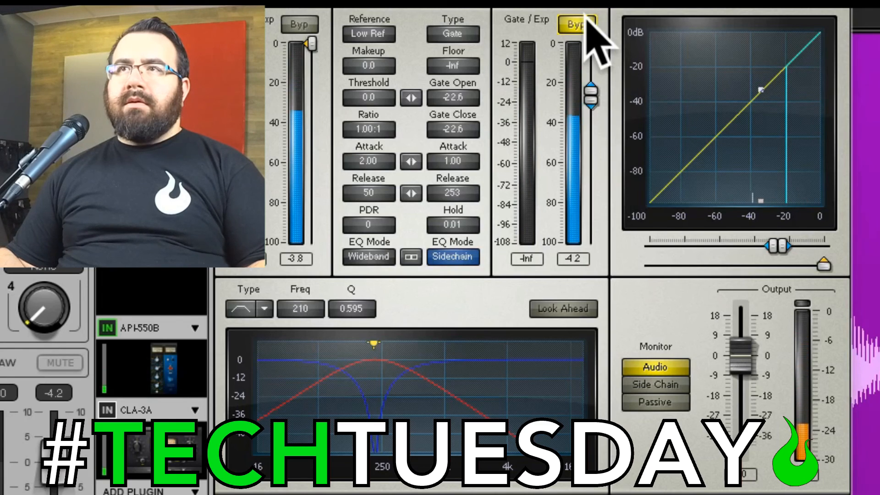
click(586, 22)
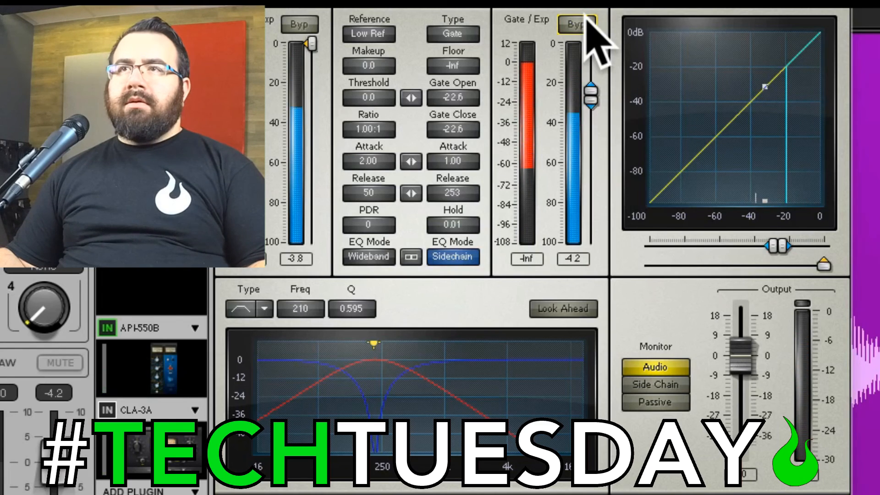
click(586, 22)
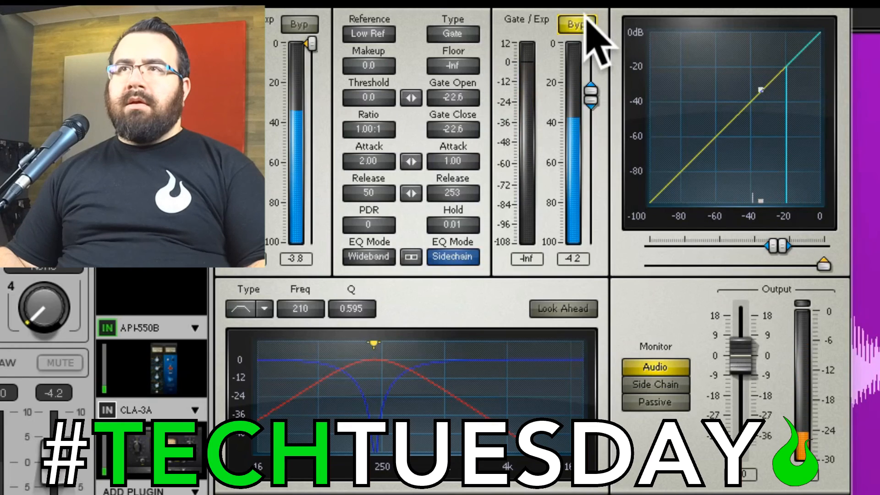